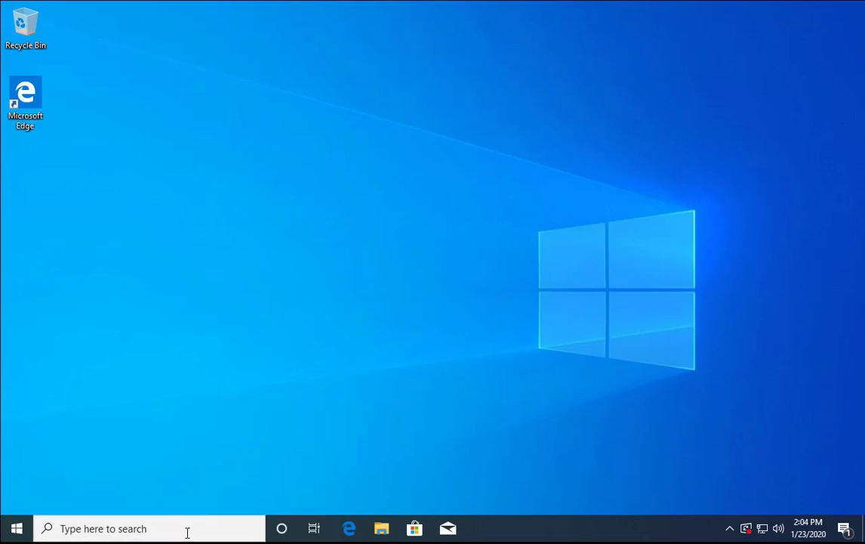
Open the Services console (services.msc) as administrator and maximize its window.
click(188, 532)
text(services.msc)
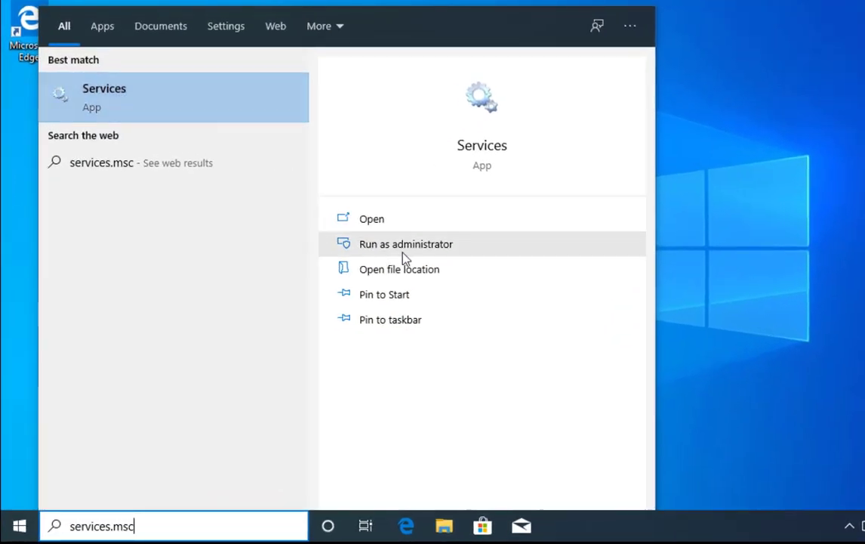
click(435, 246)
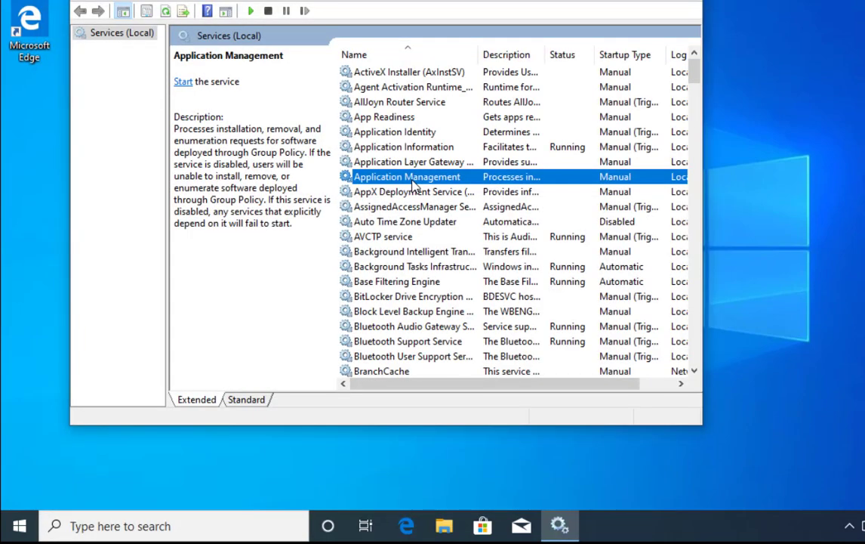
key(super+Up)
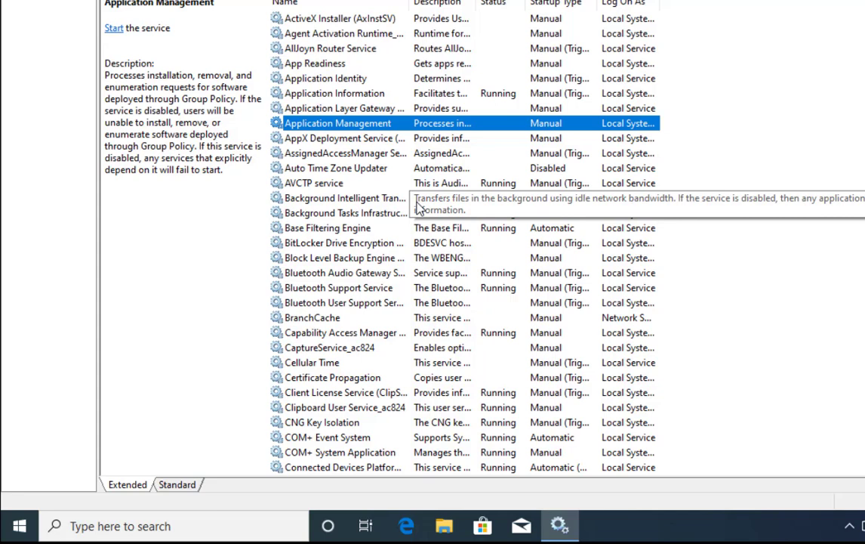
Find the Windows Update service in the list and start it.
text(win)
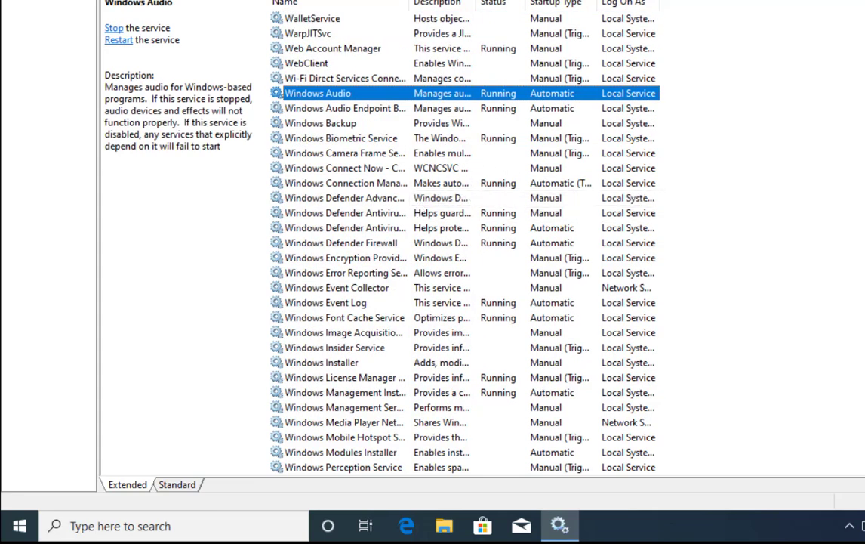
scroll(465, 242, down, 4)
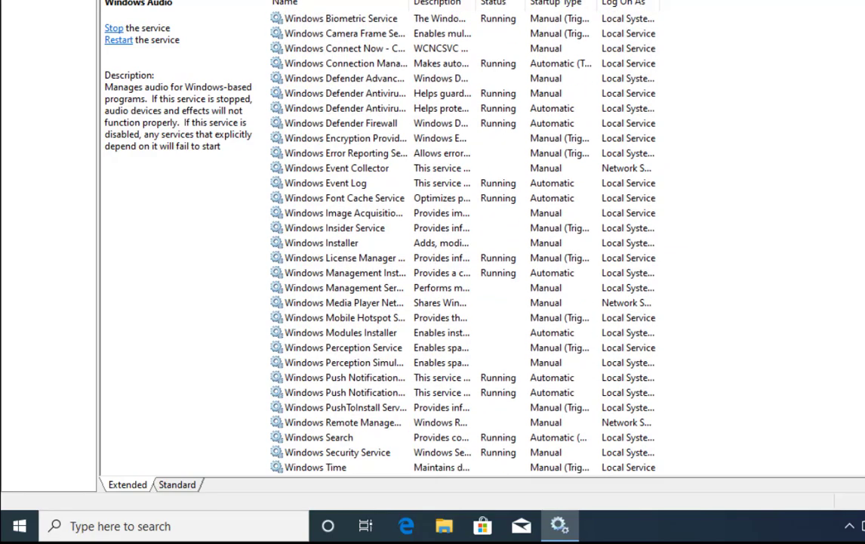
scroll(611, 364, down, 4)
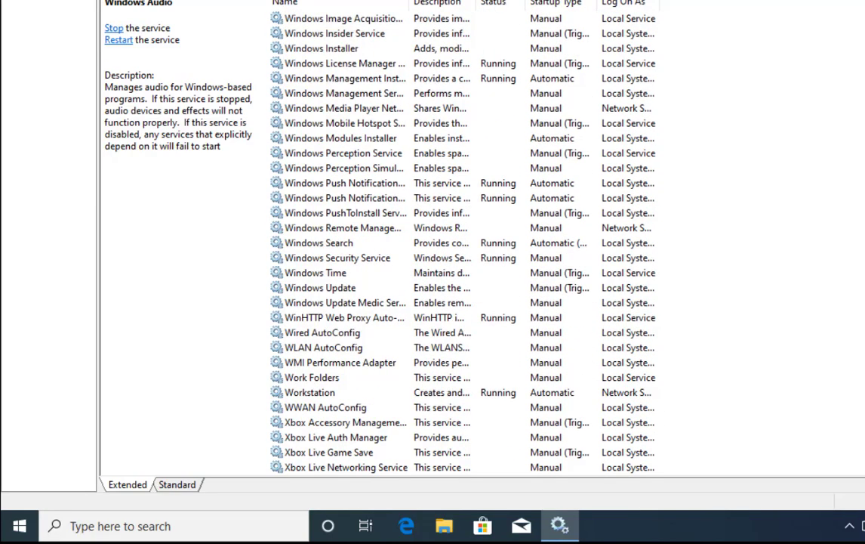
click(315, 291)
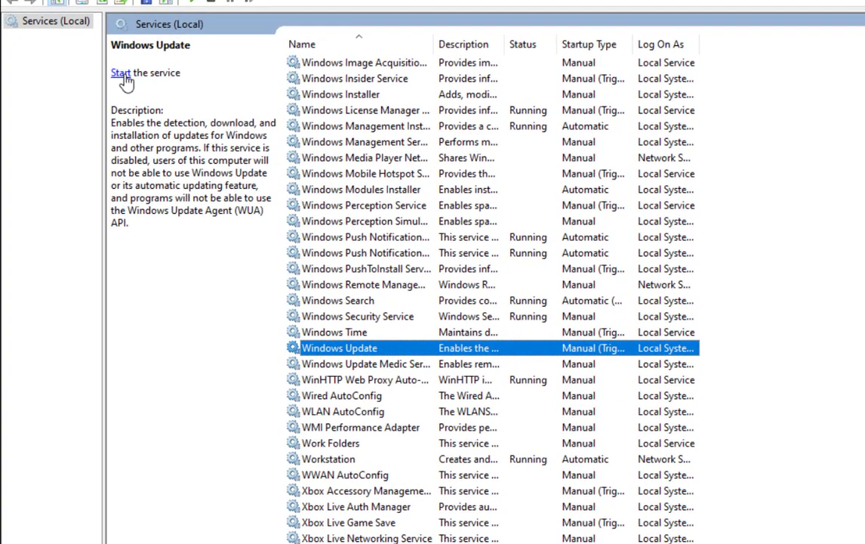
click(25, 13)
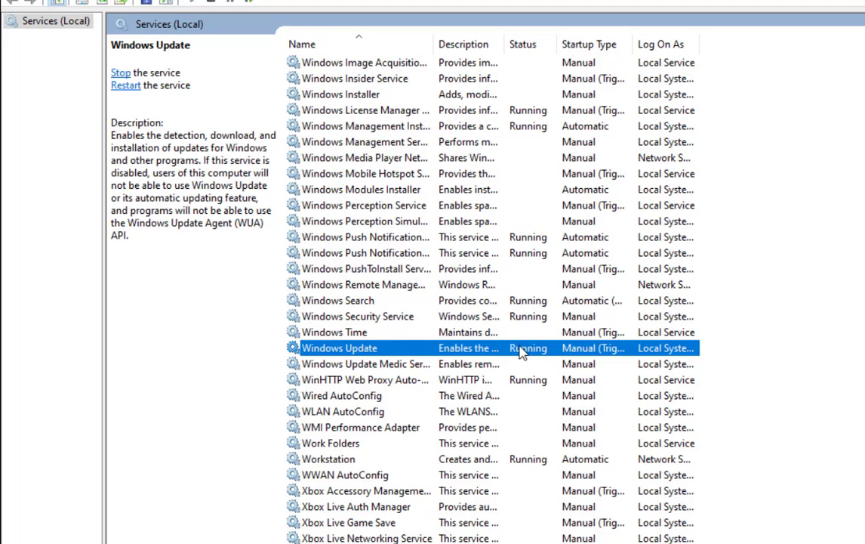
Stop the Windows Update service and start it again.
right_click(521, 352)
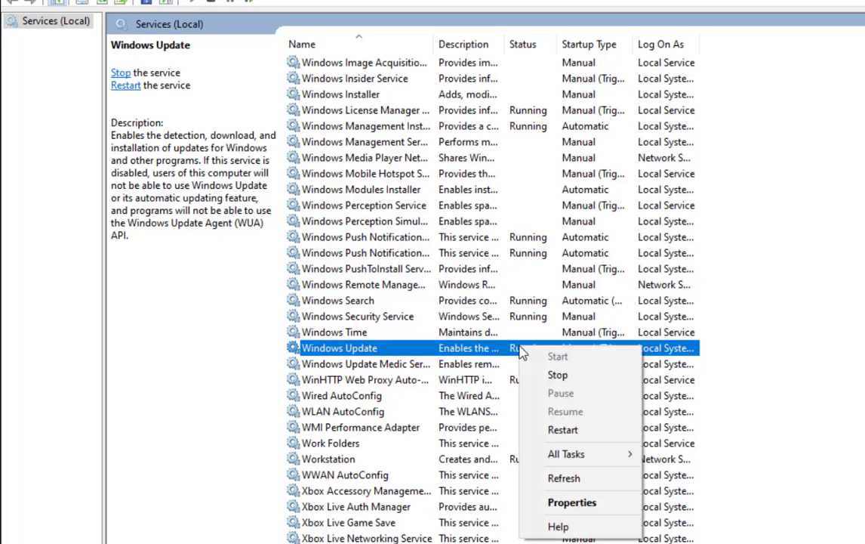
click(587, 376)
right_click(463, 358)
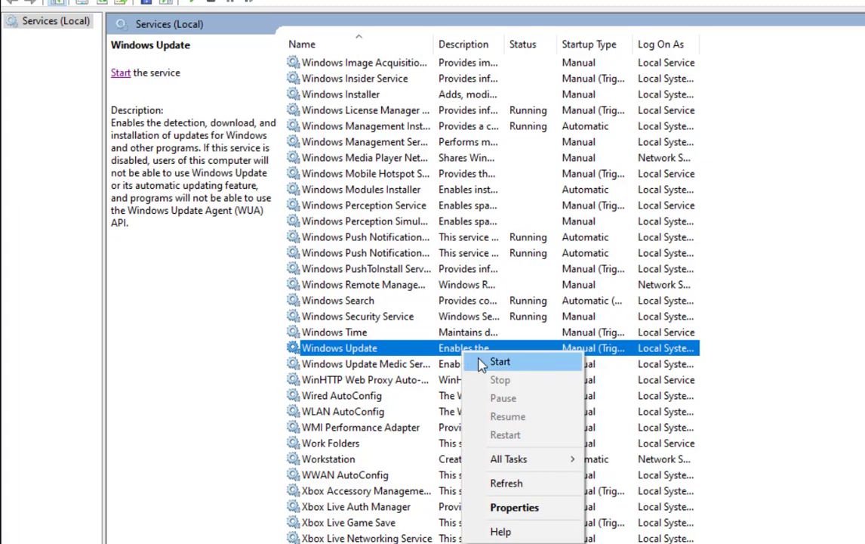
click(482, 361)
Review the general properties of the Windows Update service, including its startup type and status, and close them.
right_click(457, 357)
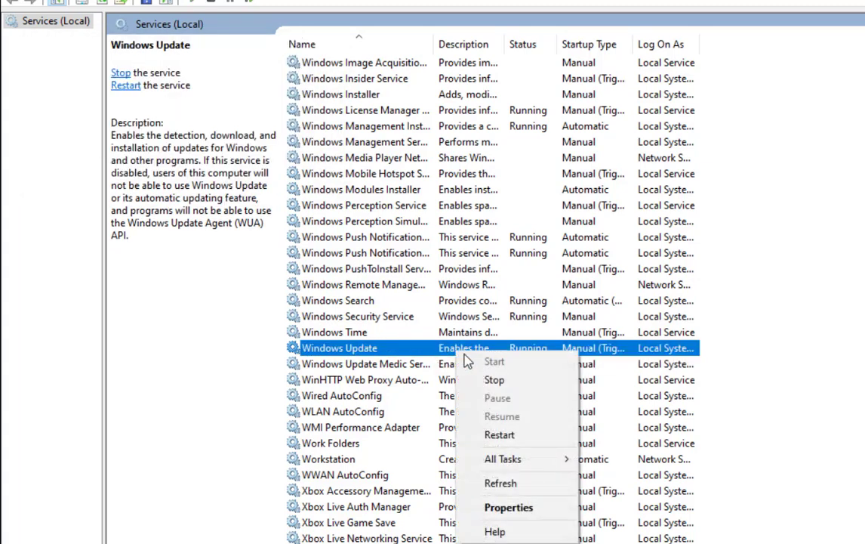
click(554, 513)
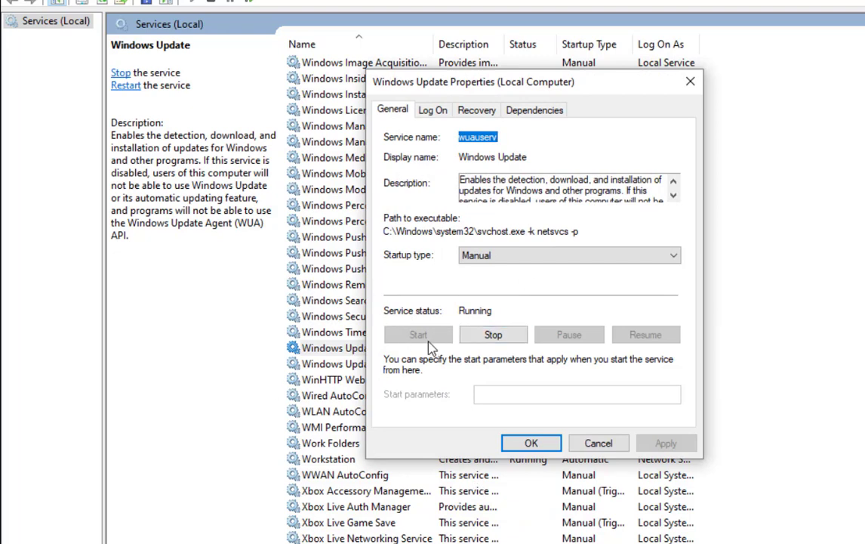
click(544, 446)
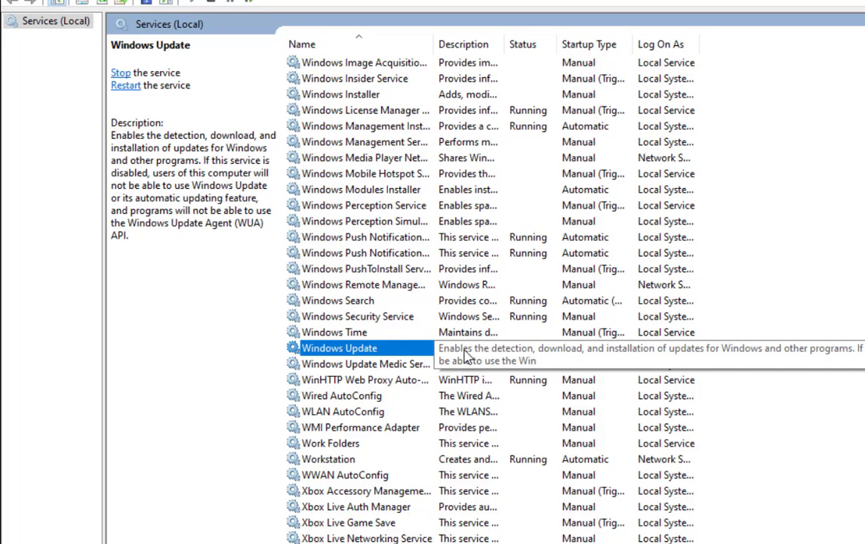
scroll(466, 355, up, 1)
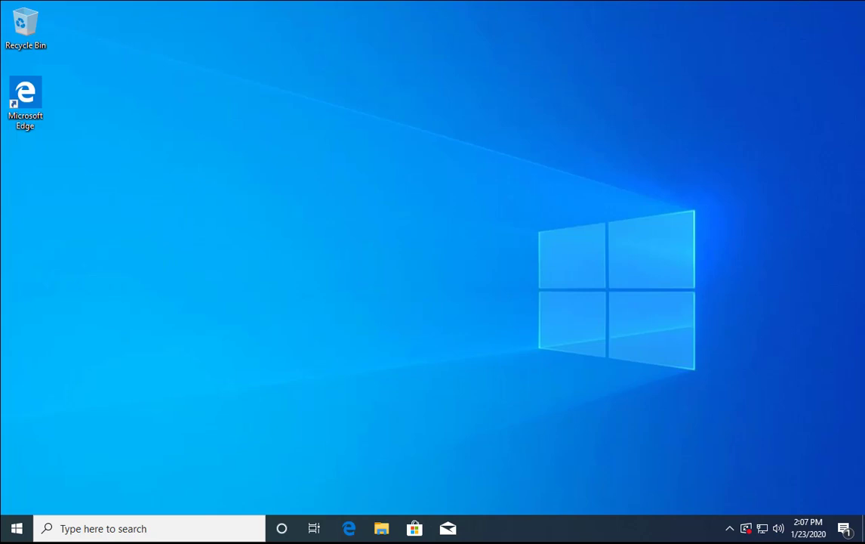
Open Command Prompt as administrator and allow it to make changes to the device.
click(157, 529)
text(cmd)
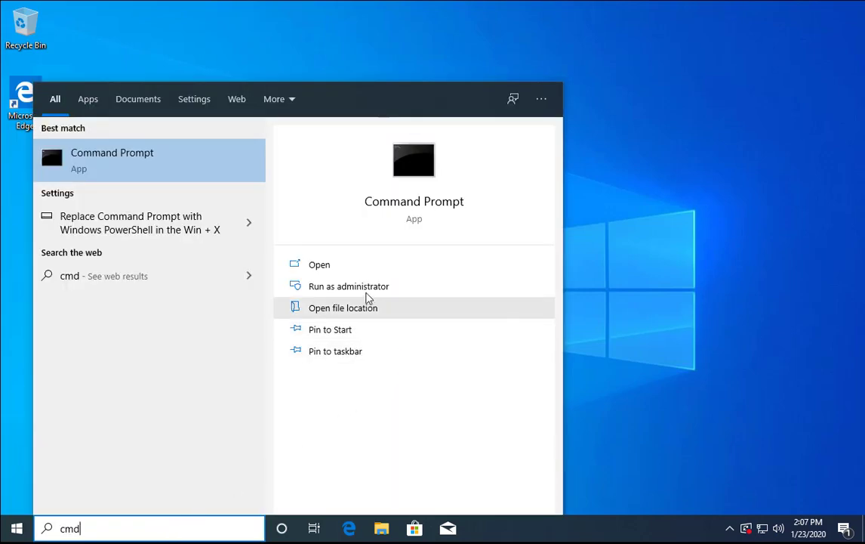
click(391, 291)
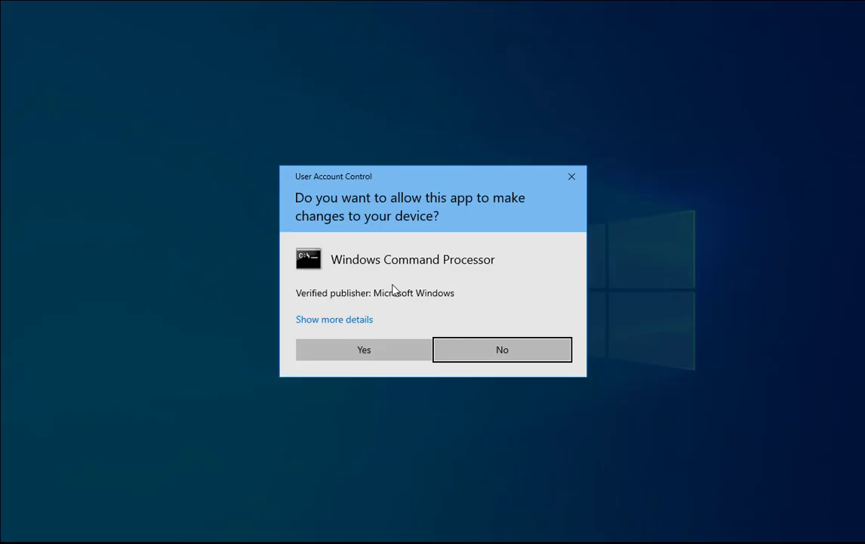
click(383, 352)
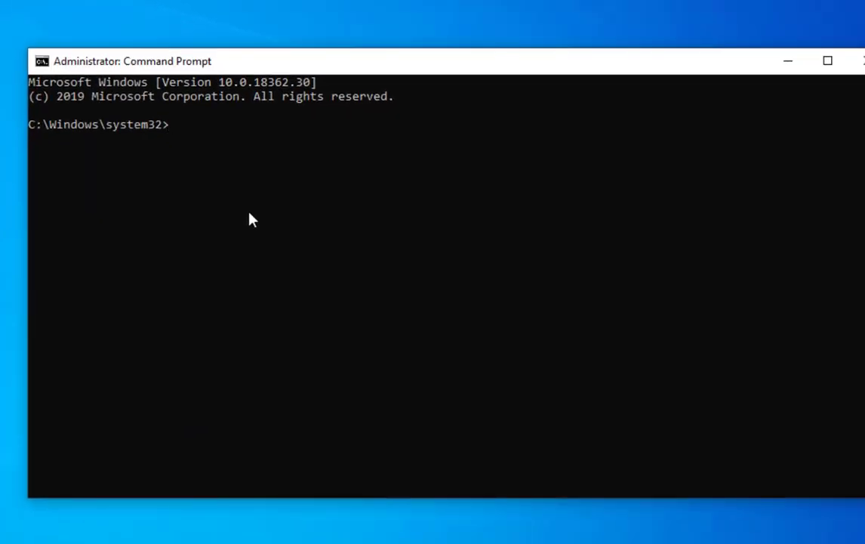
Stop the Windows Update service with the command net stop wuauserv.
text(net stop wuauser)
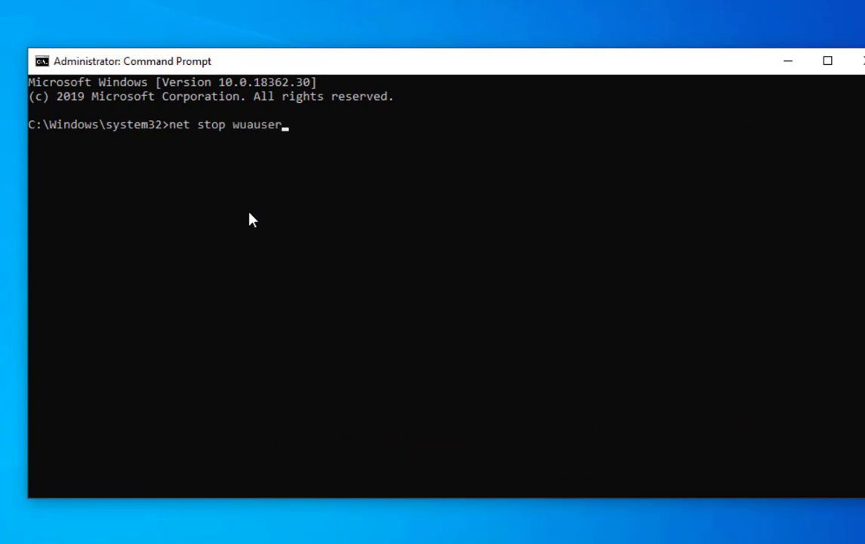
text(v)
key(Return)
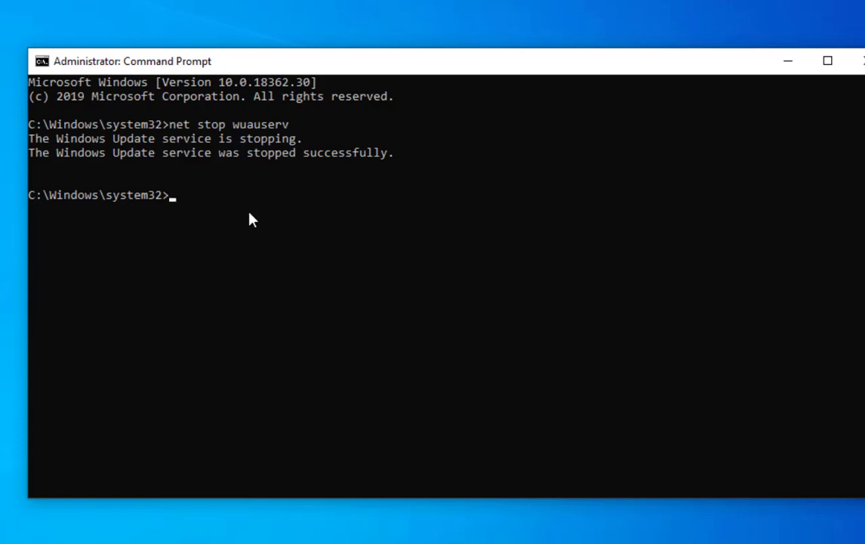
Go up to C:\Windows in the command line and rename the SoftwareDistribution folder to SoftwareDistribution.bak.
text(cd..)
key(Return)
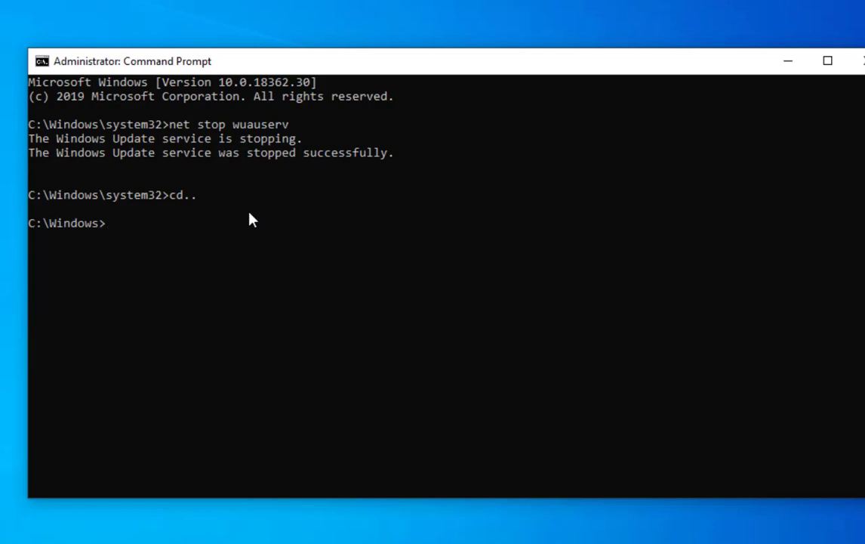
text(ren soft)
key(Tab)
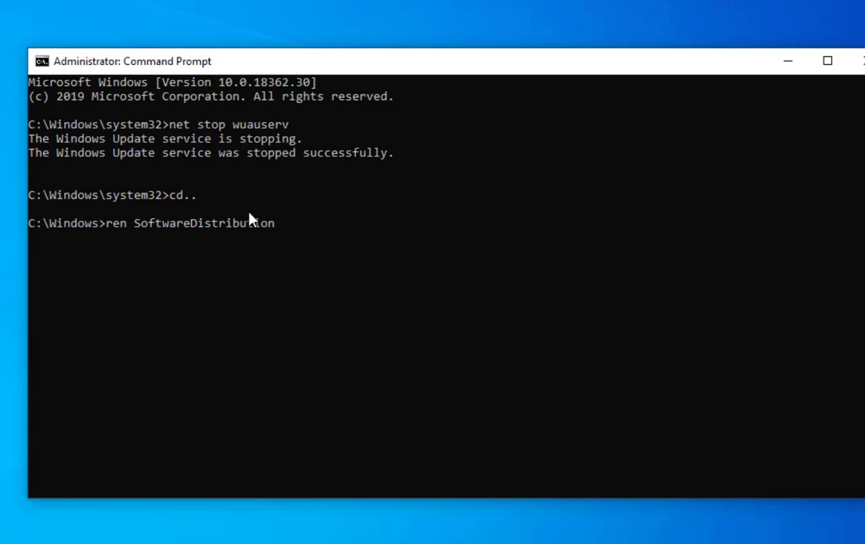
text(soft)
key(Tab)
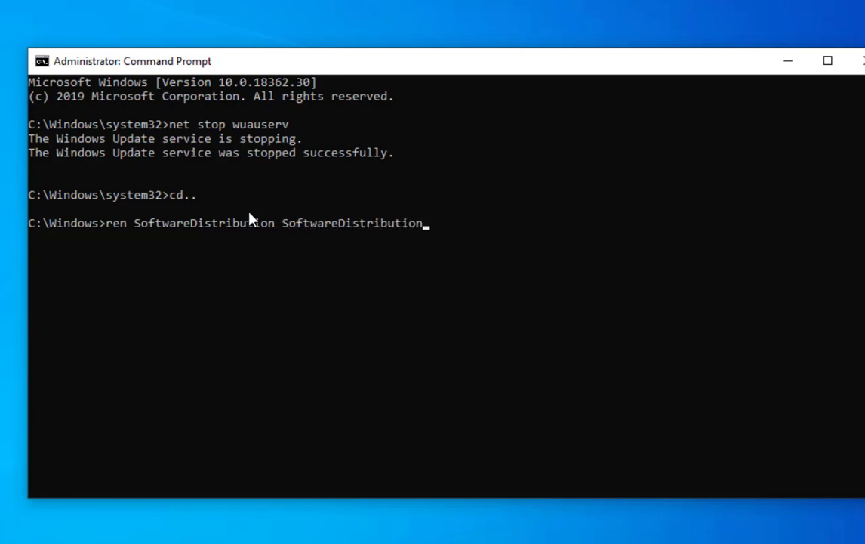
text(.bak)
key(Return)
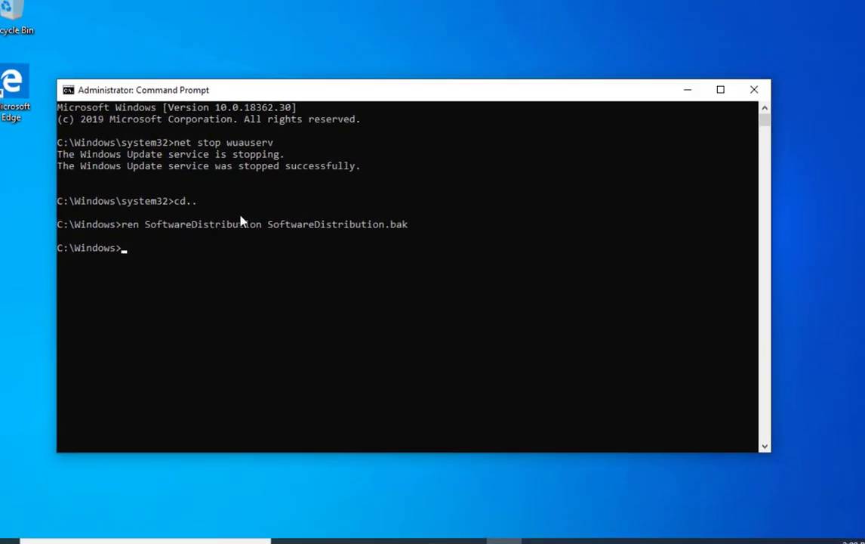
Switch to File Explorer and check for the renamed SoftwareDistribution.bak folder in C:\Windows.
click(387, 531)
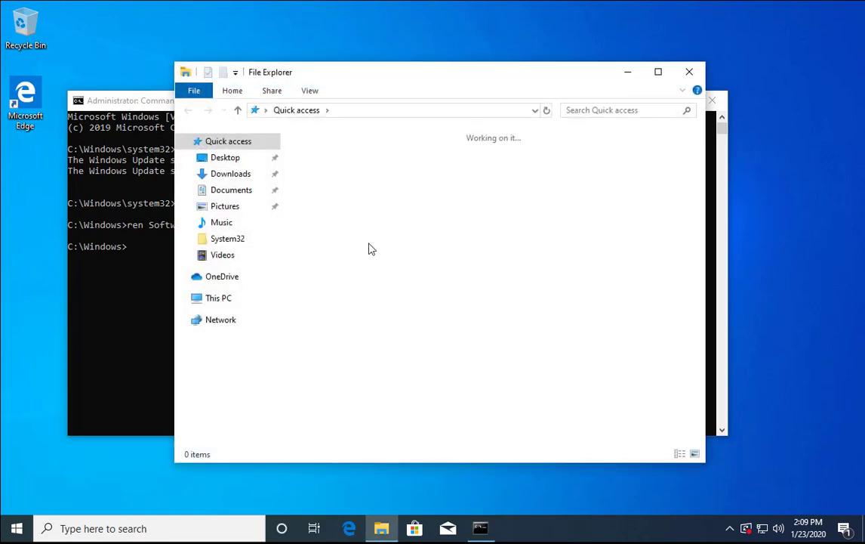
click(219, 297)
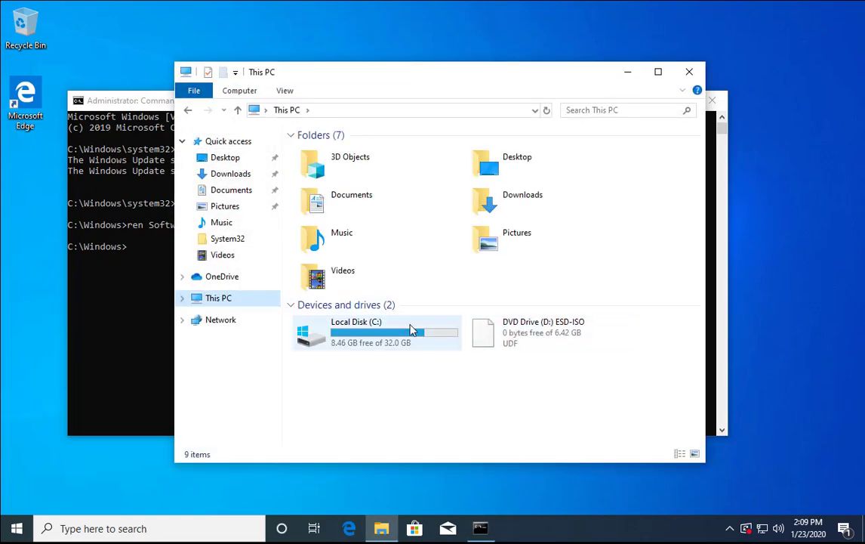
double_click(411, 327)
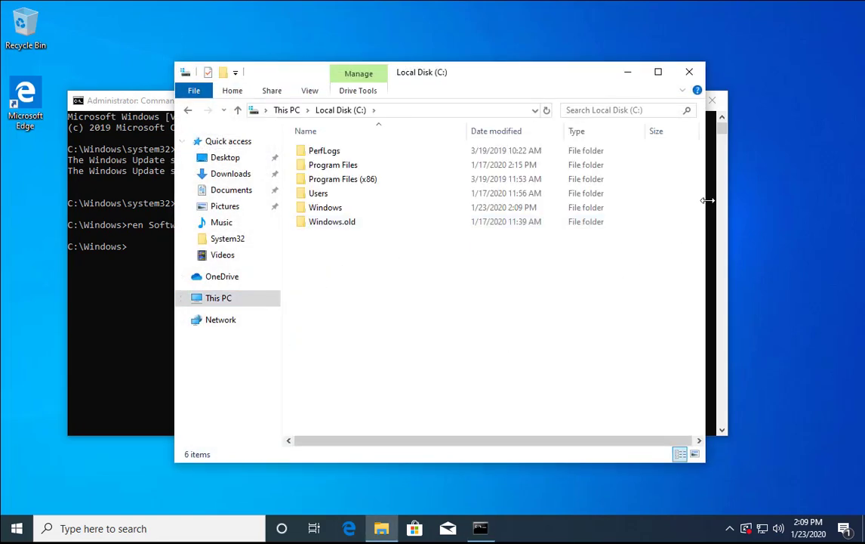
double_click(380, 210)
scroll(701, 205, down, 15)
click(392, 290)
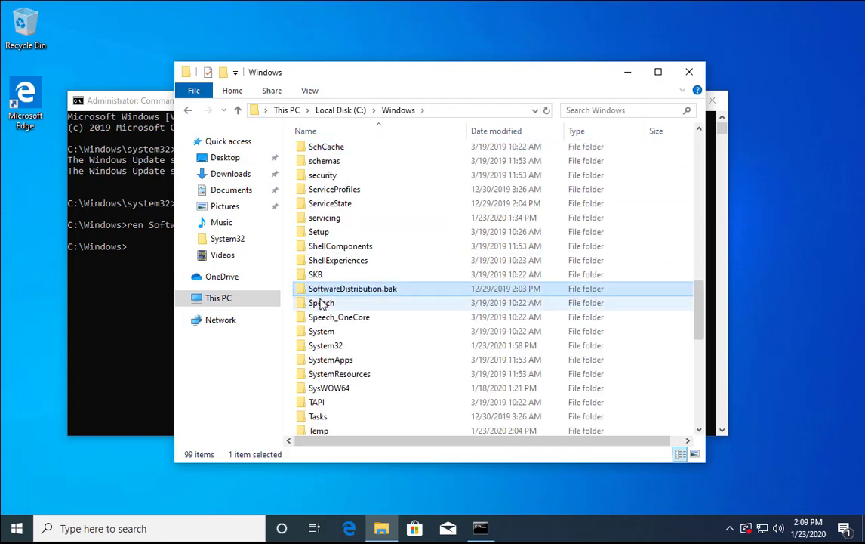
Return to Command Prompt and start the Windows Update service with net start wuauserv.
click(135, 94)
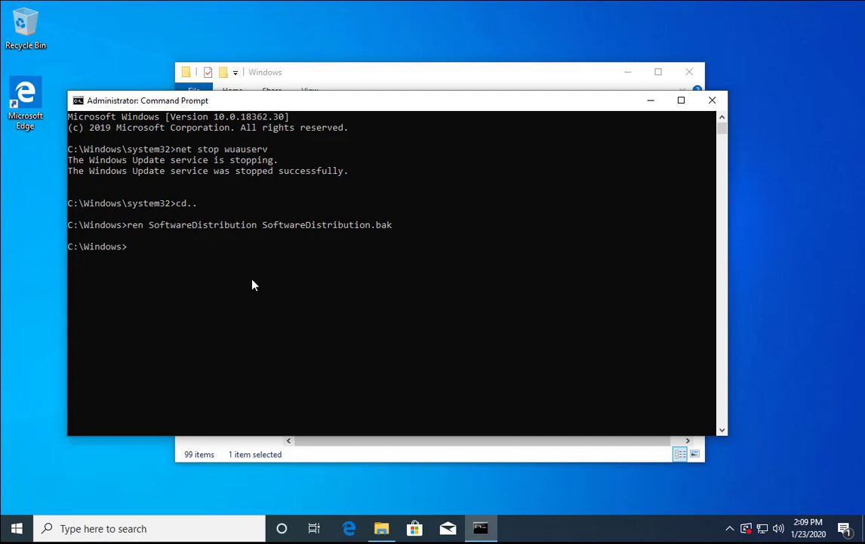
text(net start wuauserv)
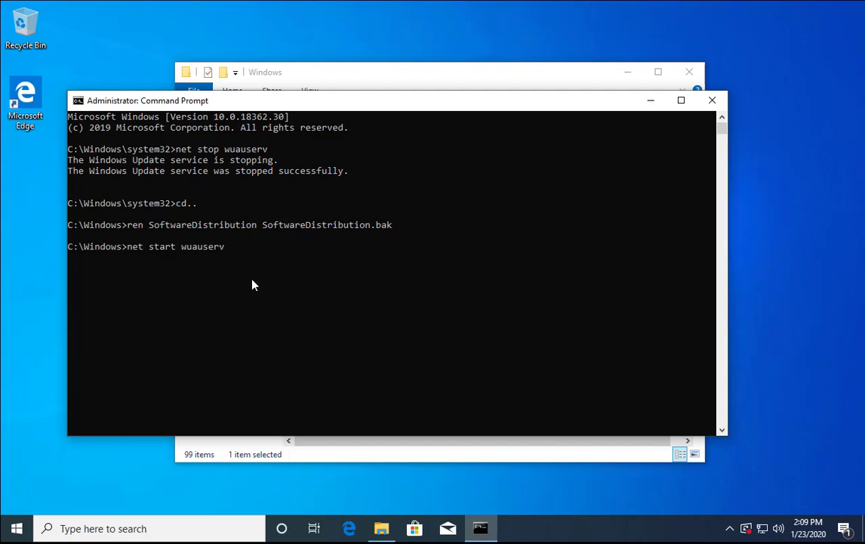
key(Return)
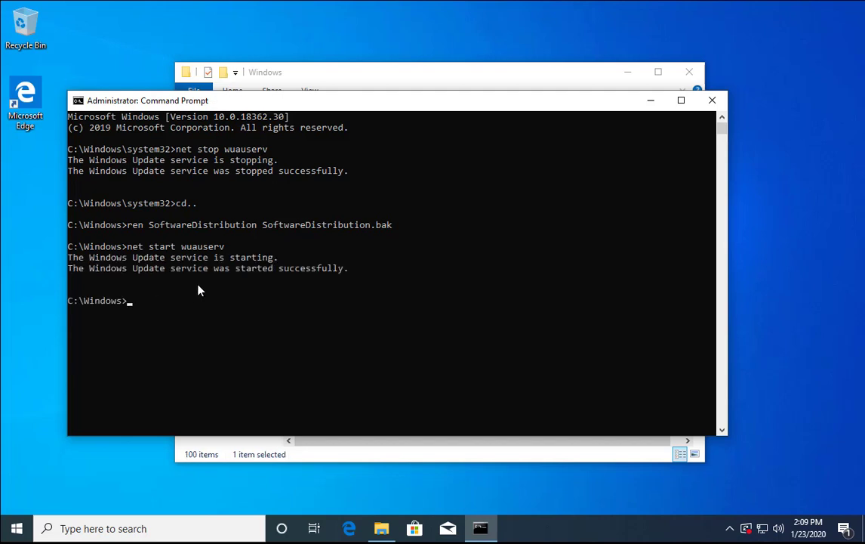
Check the C:\Windows folder in File Explorer for a new SoftwareDistribution folder, then return to Command Prompt.
click(434, 74)
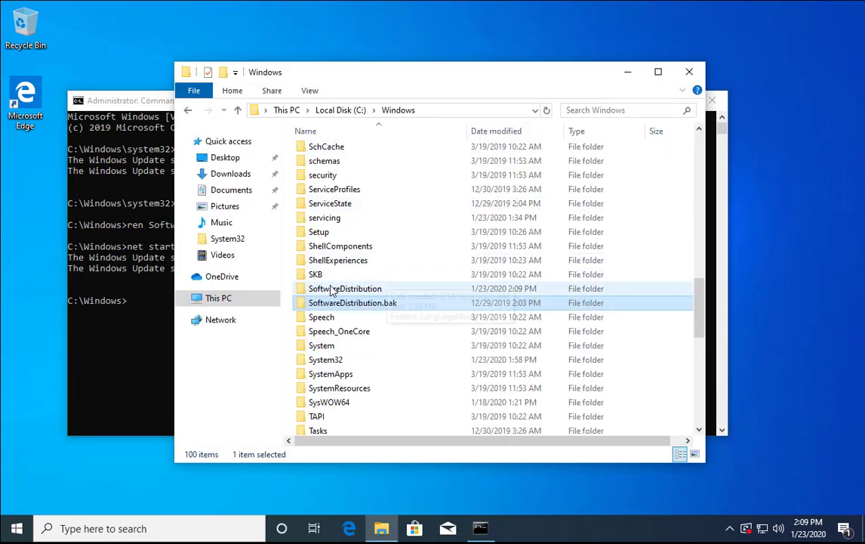
click(358, 294)
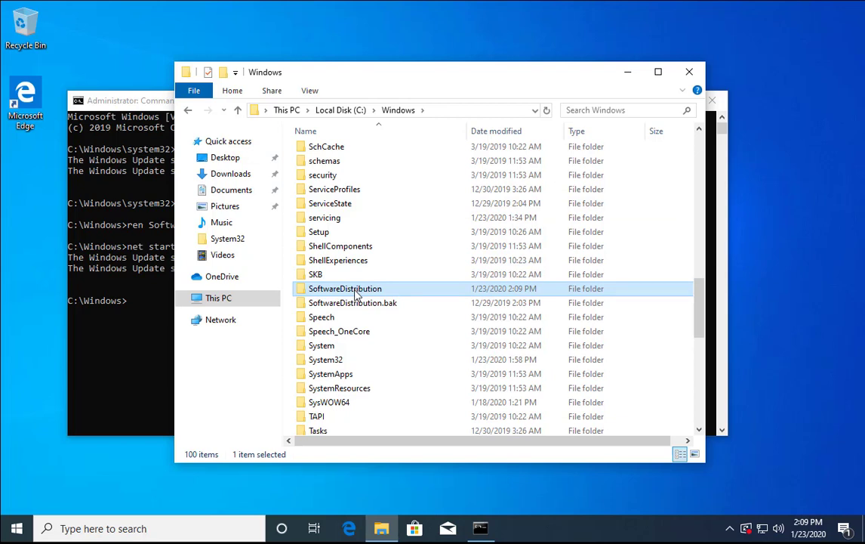
click(81, 290)
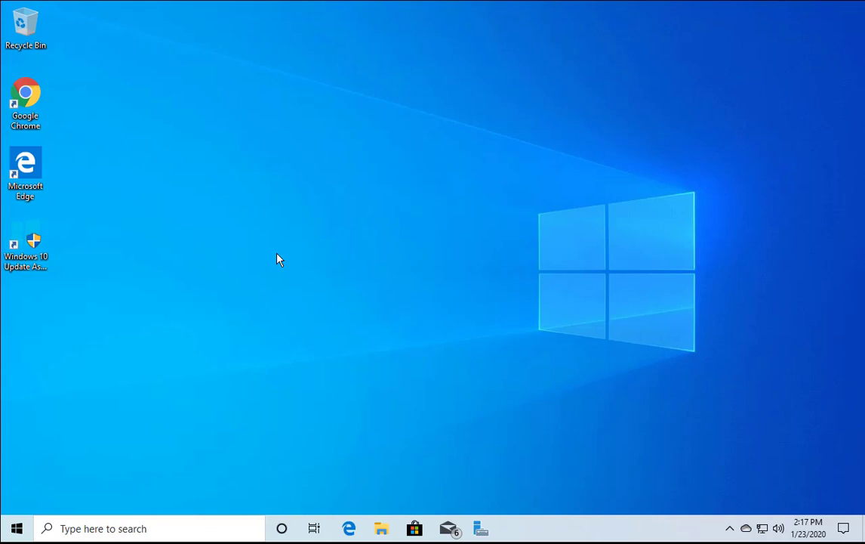
Open Command Prompt as administrator, allow the elevation, and run sfc /scannow.
click(168, 527)
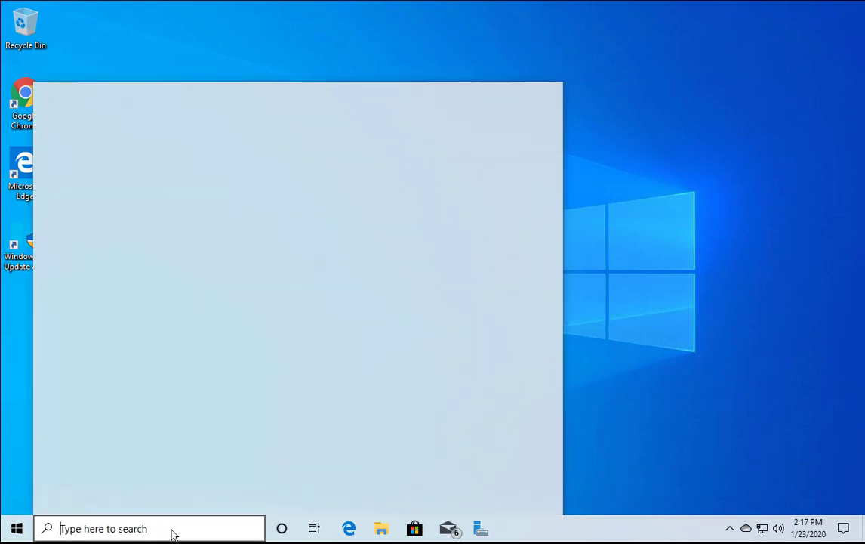
text(cmd)
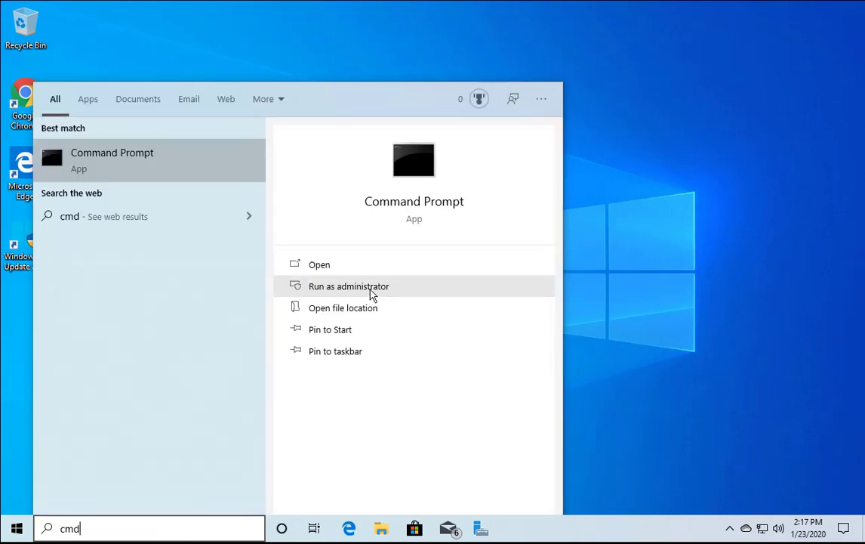
click(372, 295)
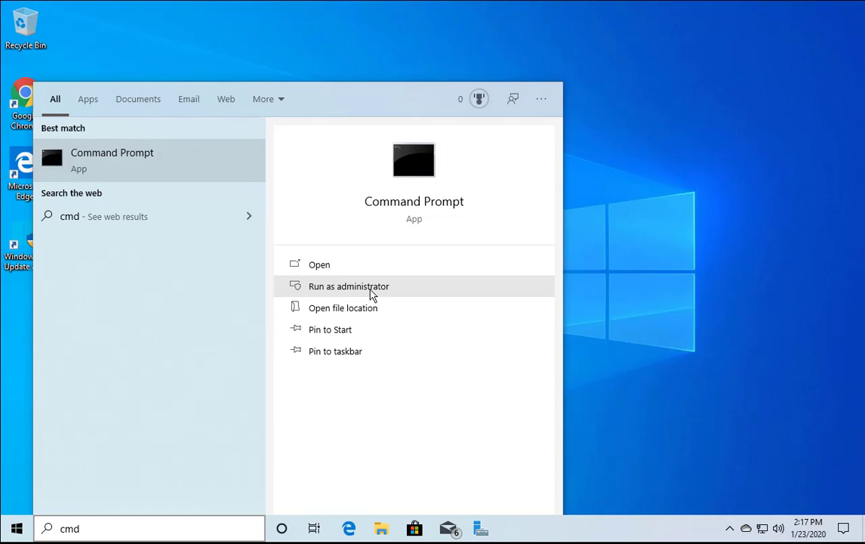
click(372, 295)
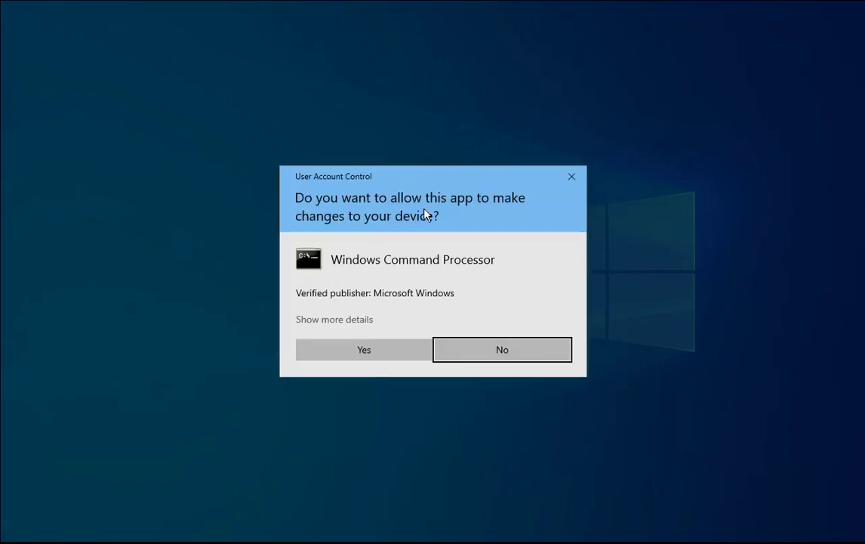
click(381, 351)
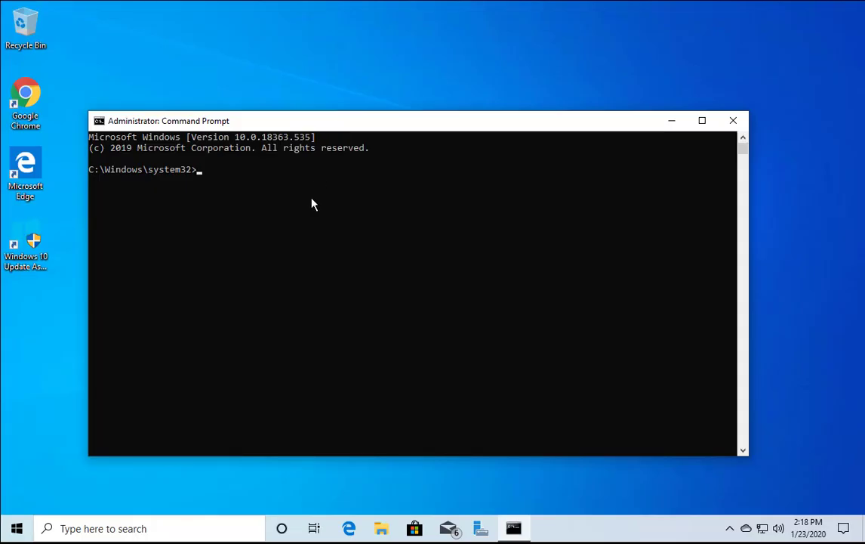
text(sfc /scannow)
key(Return)
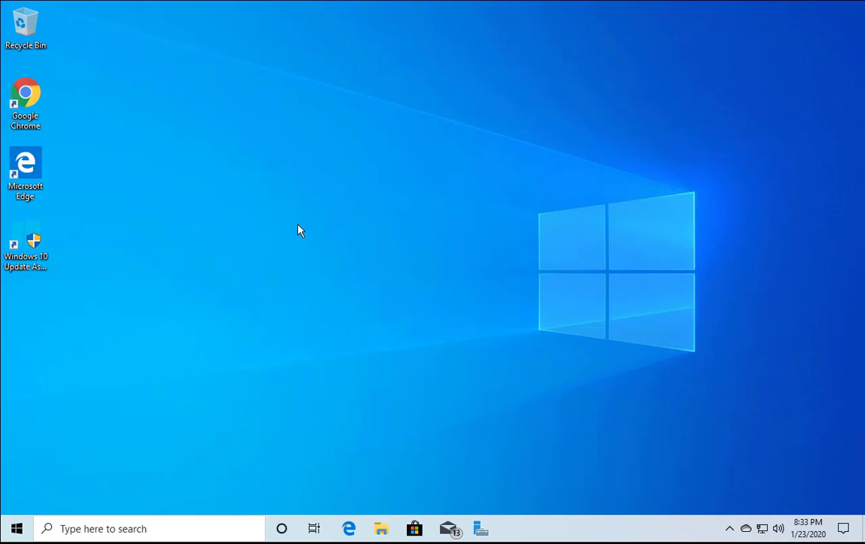
Open a new administrator Command Prompt and run dism /online /cleanup-image /restorehealth.
click(159, 531)
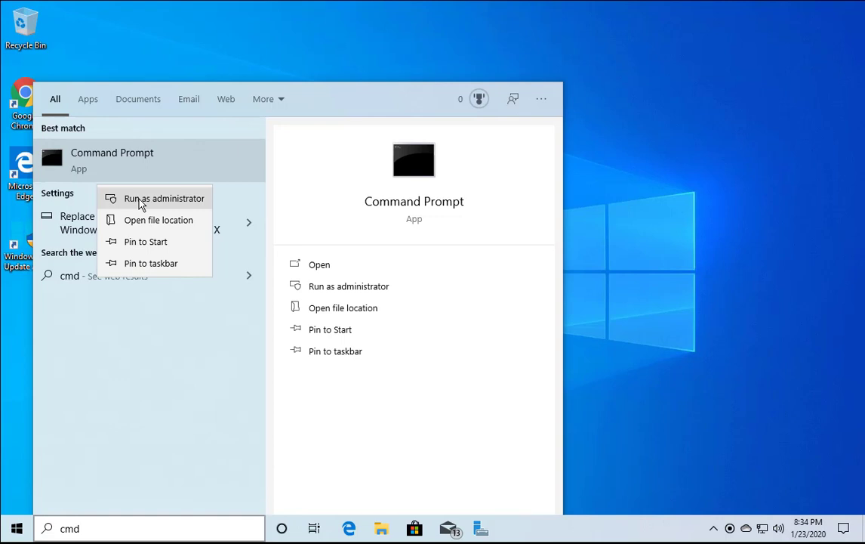
click(139, 198)
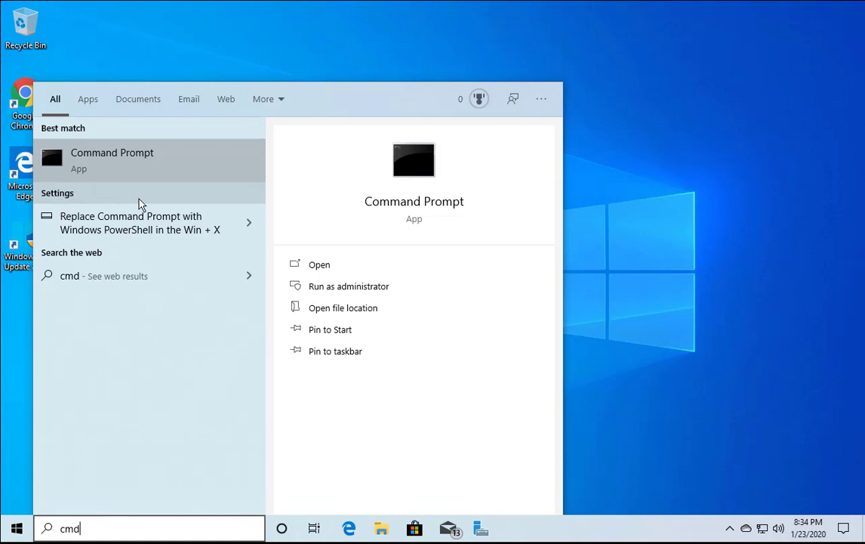
key(Escape)
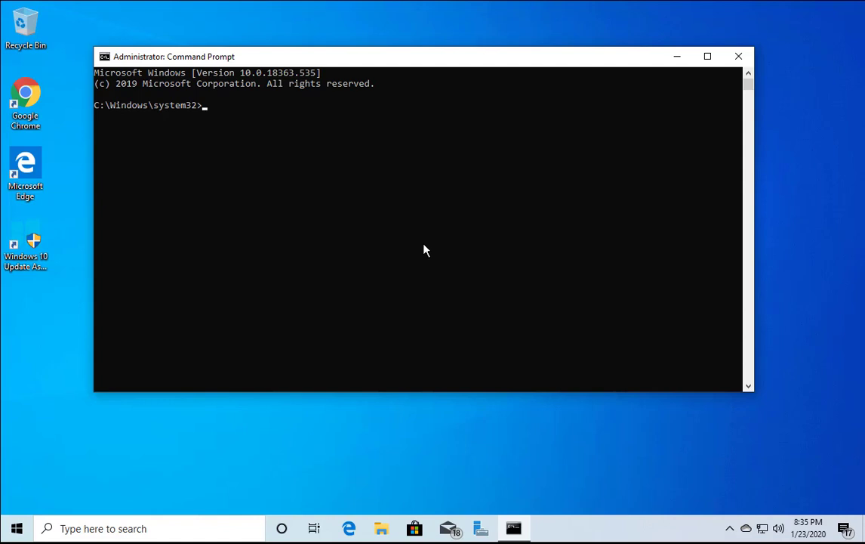
text(dism /online /cleanup-image )
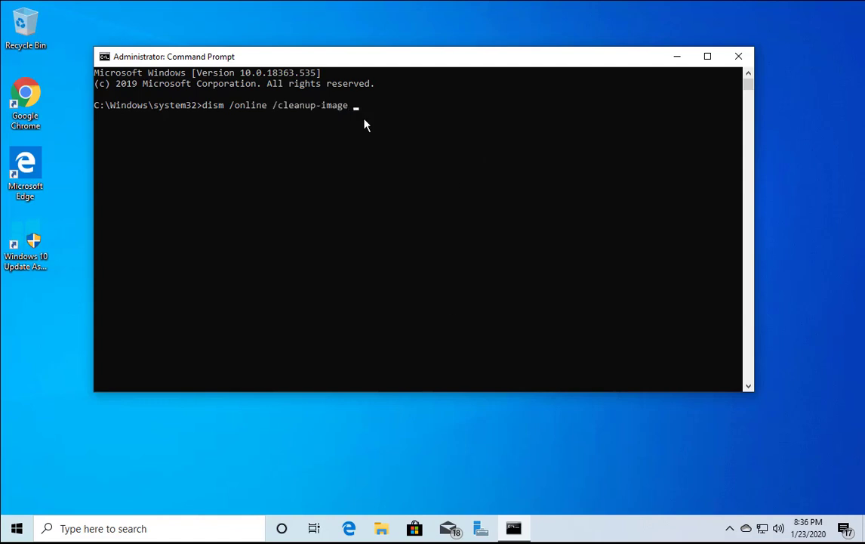
text(/restorehealth)
key(Return)
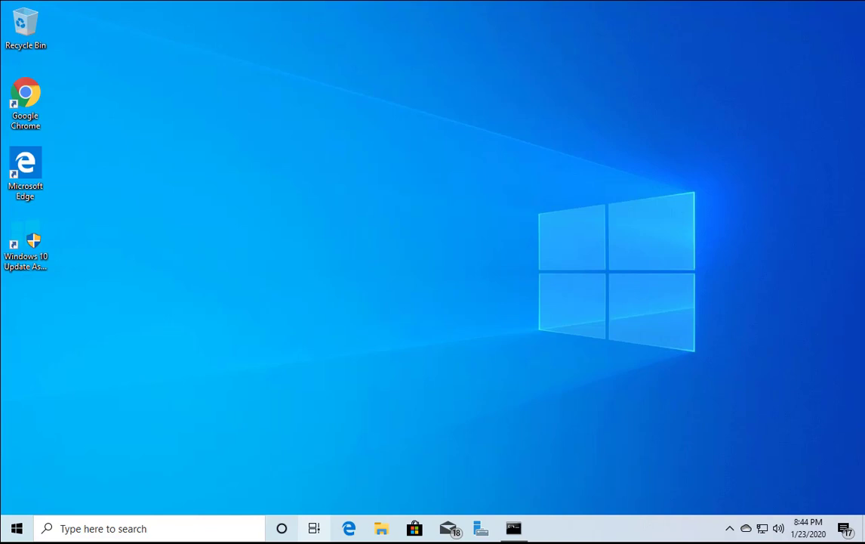
Run the Windows Update troubleshooter from the Update & Security settings.
key(super+x)
click(68, 399)
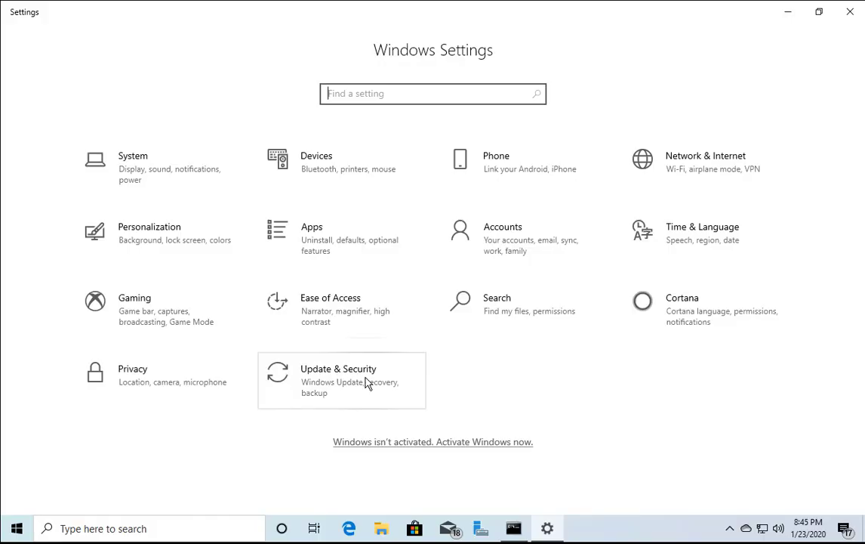
click(366, 383)
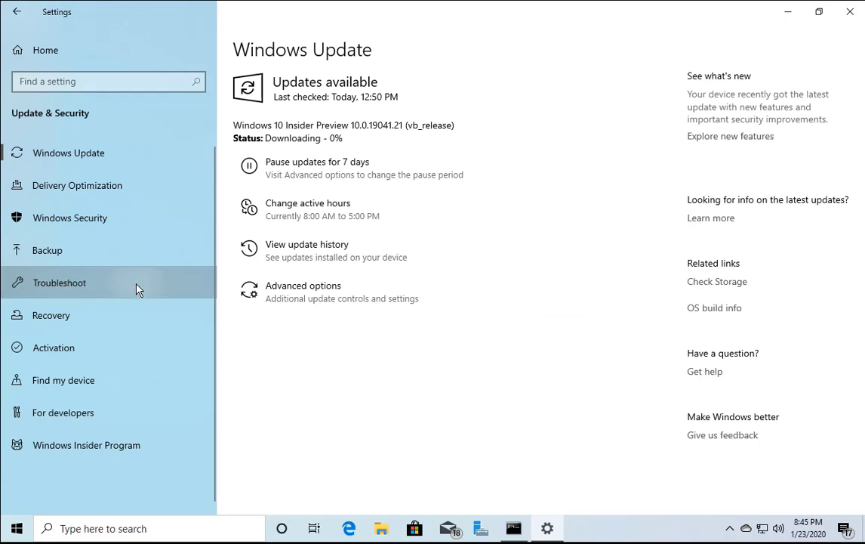
click(125, 287)
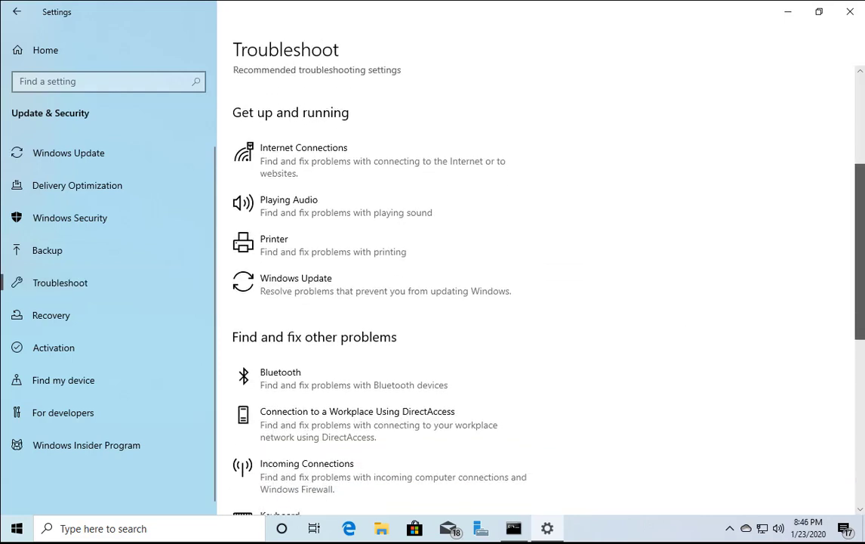
click(392, 288)
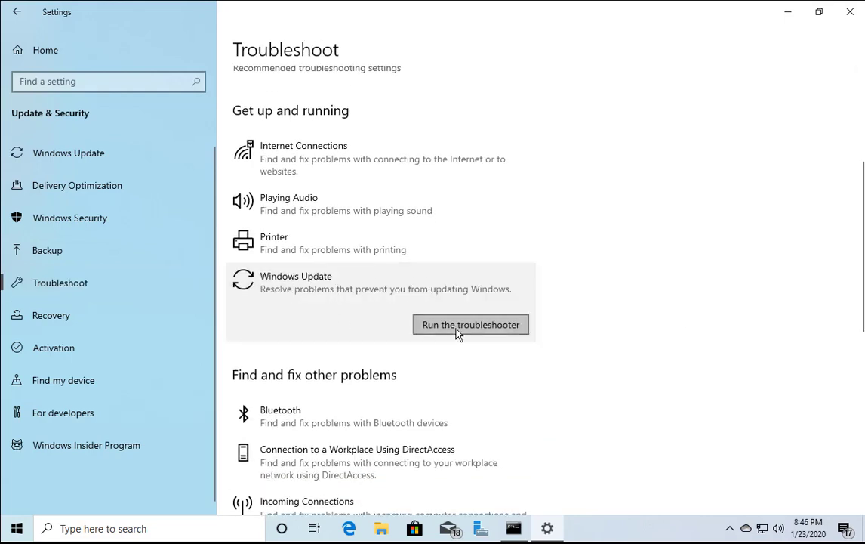
click(476, 326)
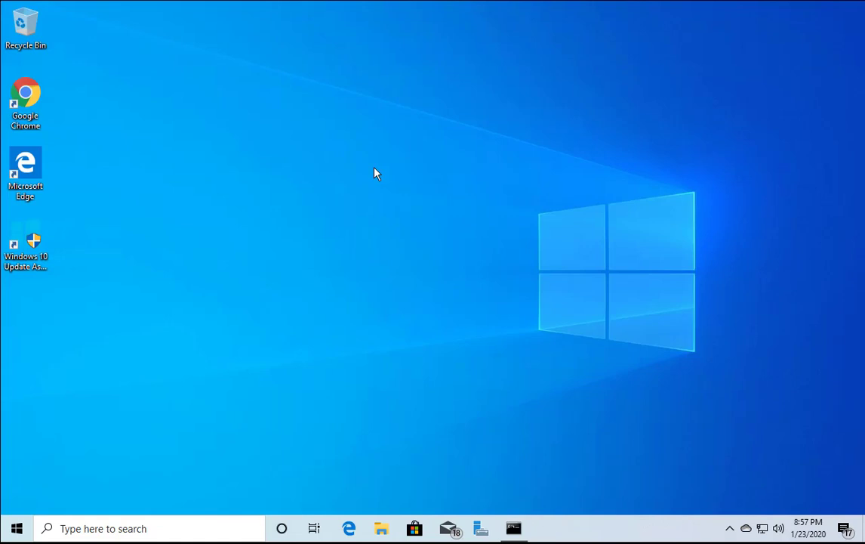
In the Accounts settings for family and other users, add a user without a Microsoft account, named admini, and enter the account password.
right_click(20, 529)
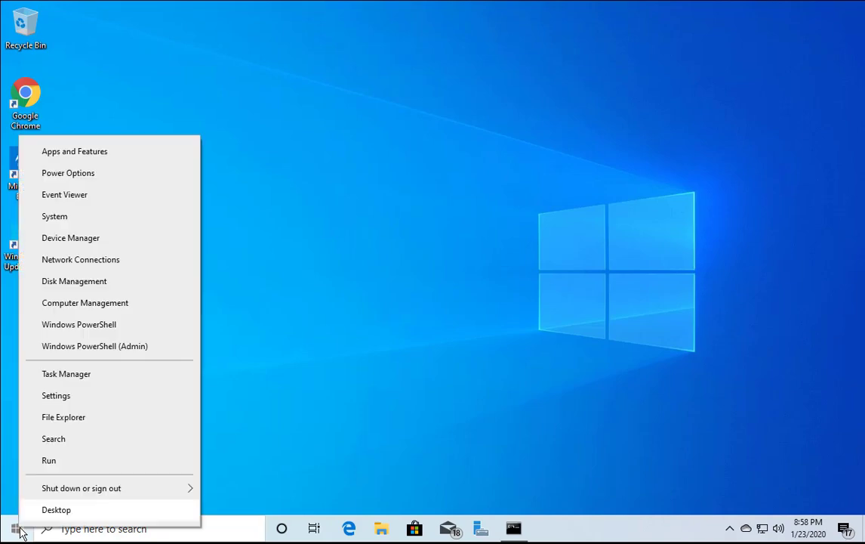
click(56, 396)
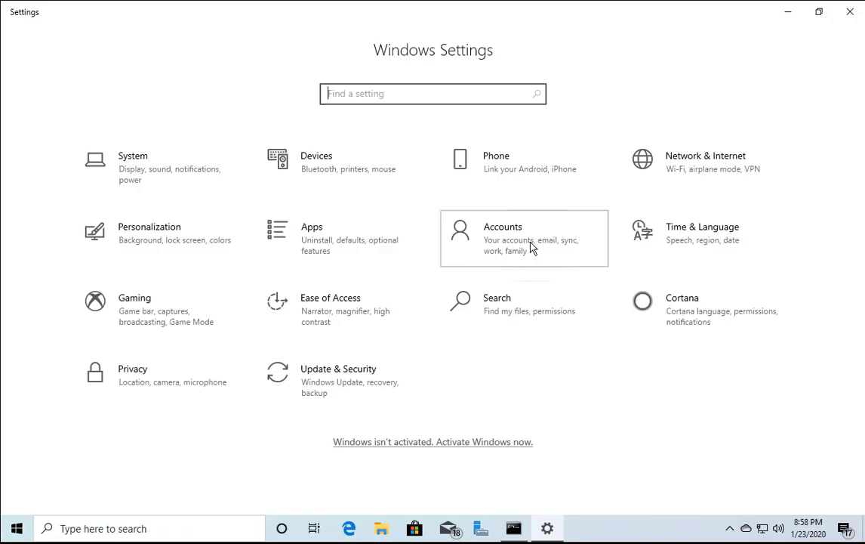
click(532, 247)
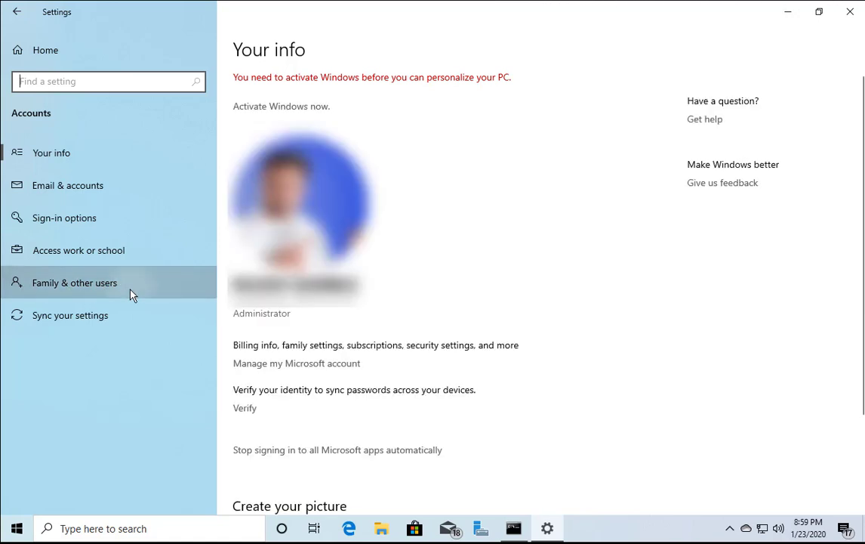
click(130, 293)
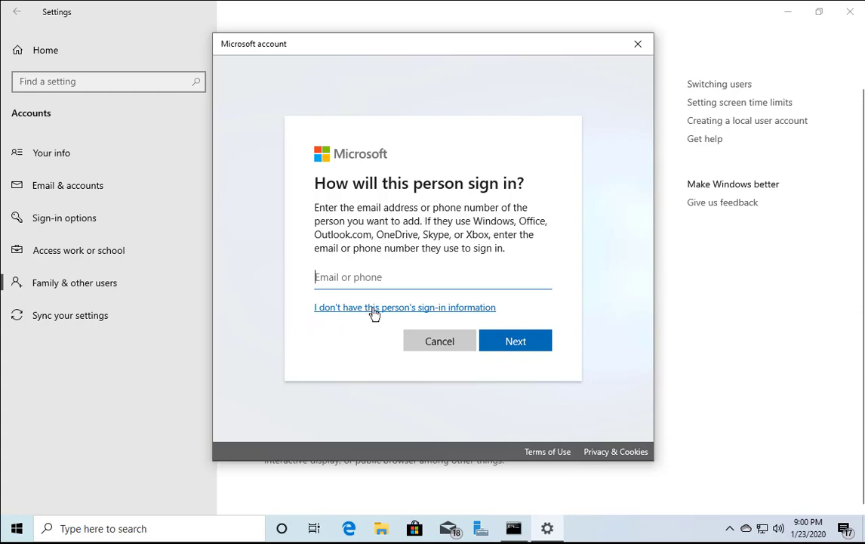
click(408, 316)
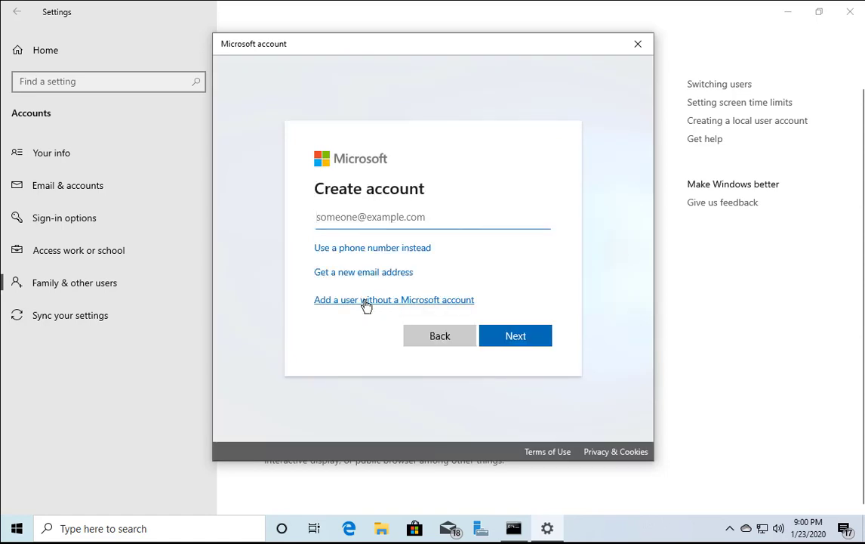
click(366, 300)
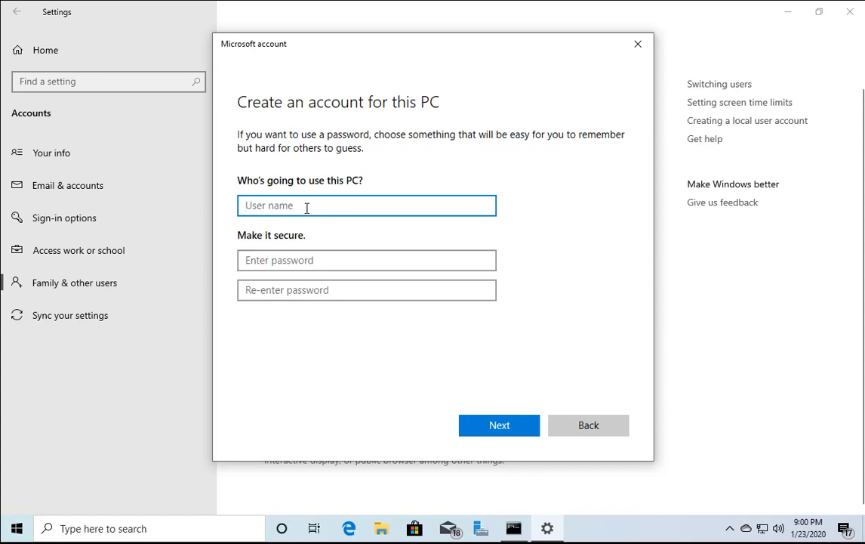
text(admini)
click(321, 259)
text(•••)
Change the account type of the local user admini to Administrator.
scroll(560, 285, down, 2)
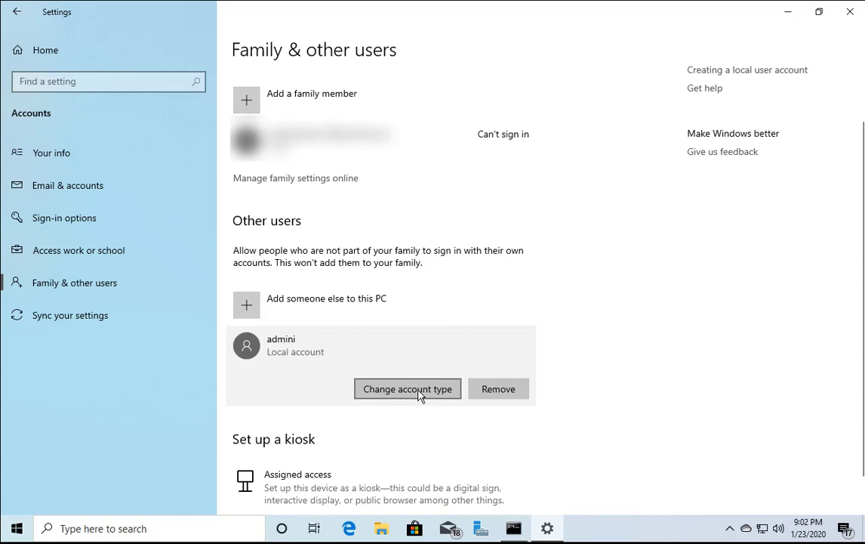
click(420, 389)
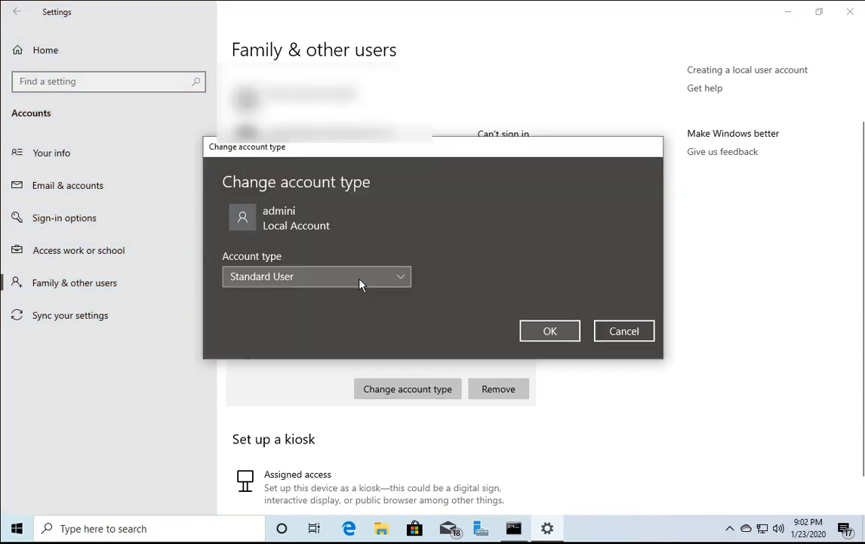
click(359, 284)
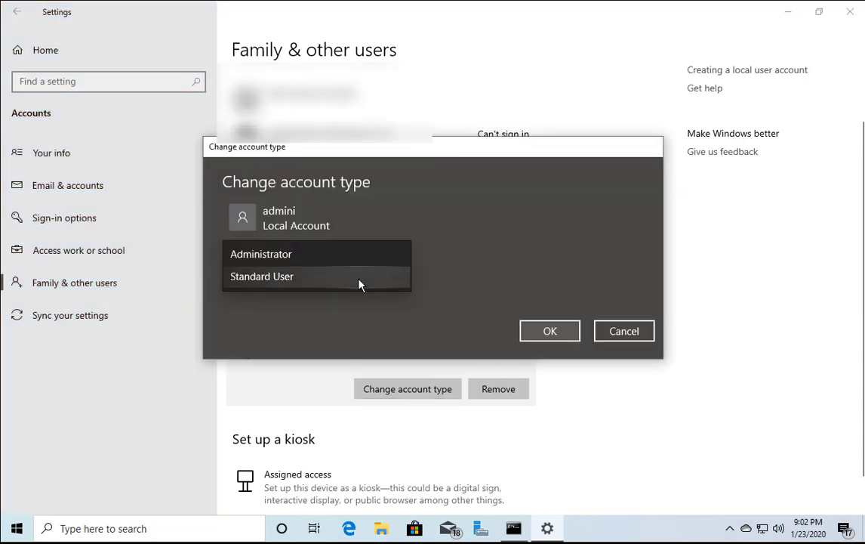
click(311, 254)
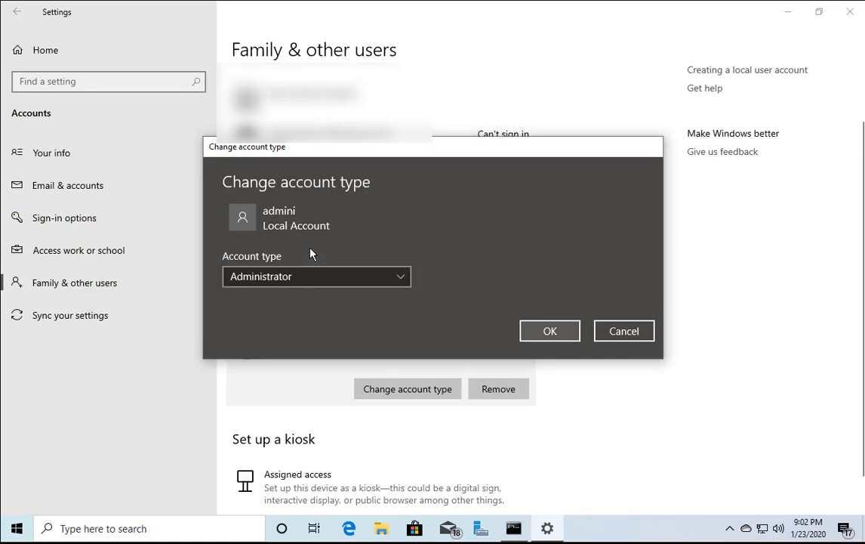
click(557, 332)
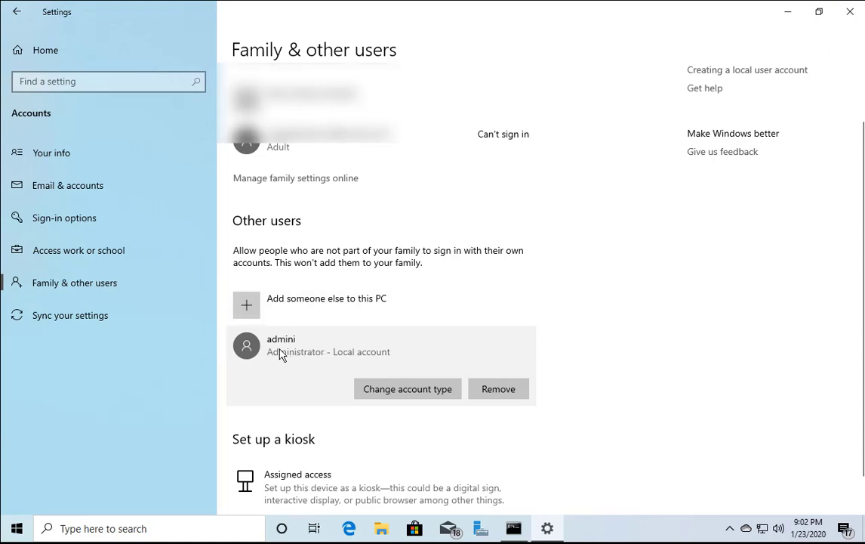
Sign out of the current Windows account to switch to the admini account.
click(20, 530)
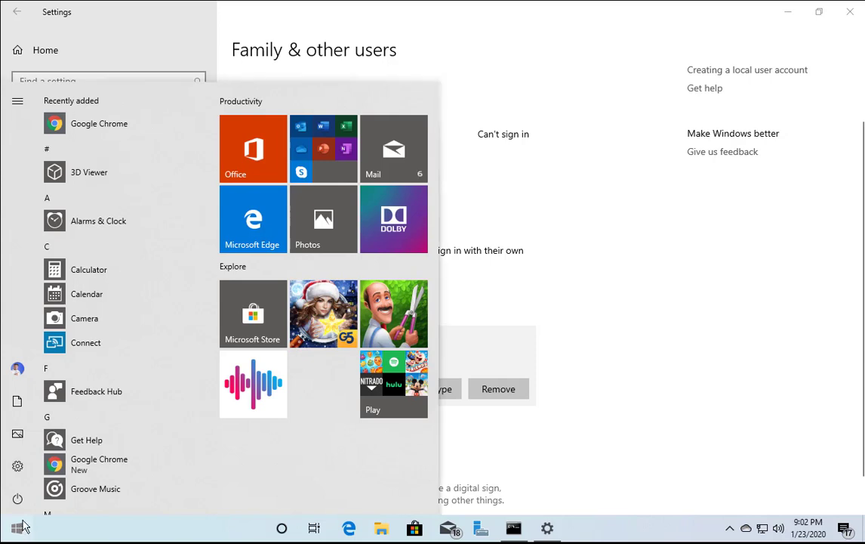
click(21, 370)
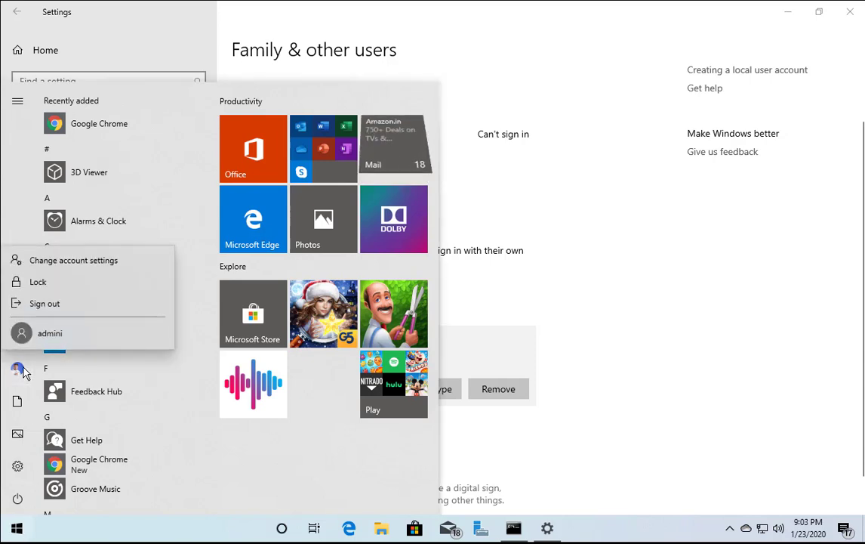
click(26, 303)
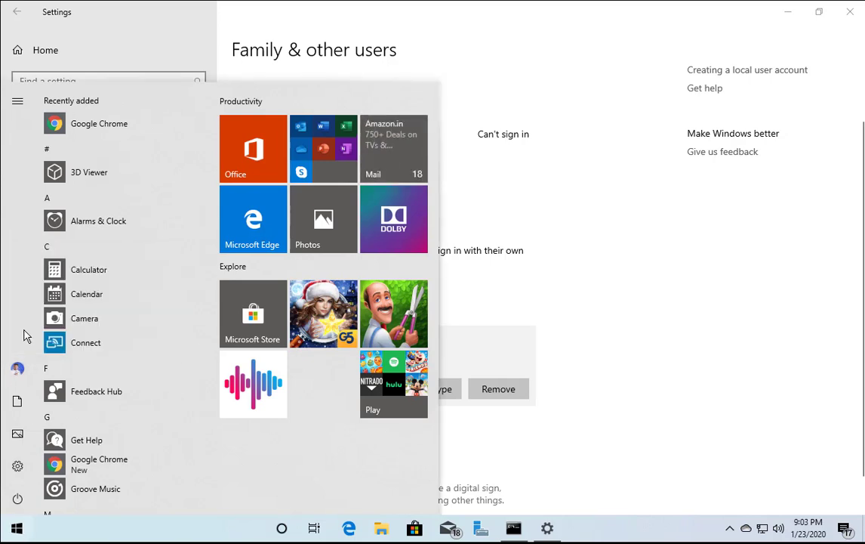